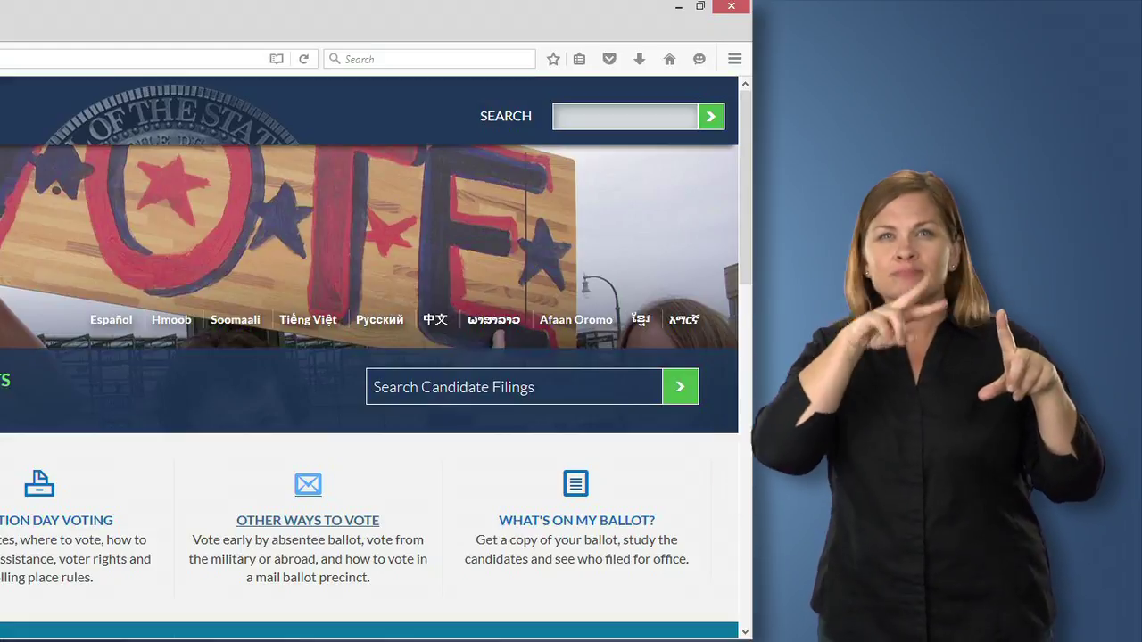
Step: Go from Other Ways to Vote through 'Vote early by mail' to the online absentee application
click(304, 486)
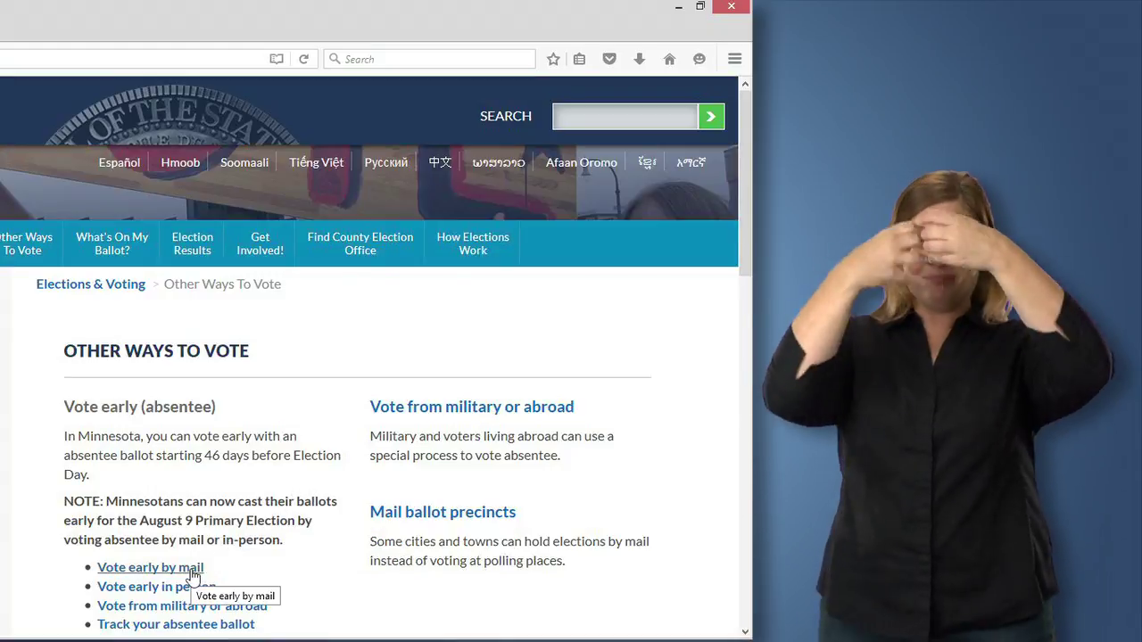
click(191, 569)
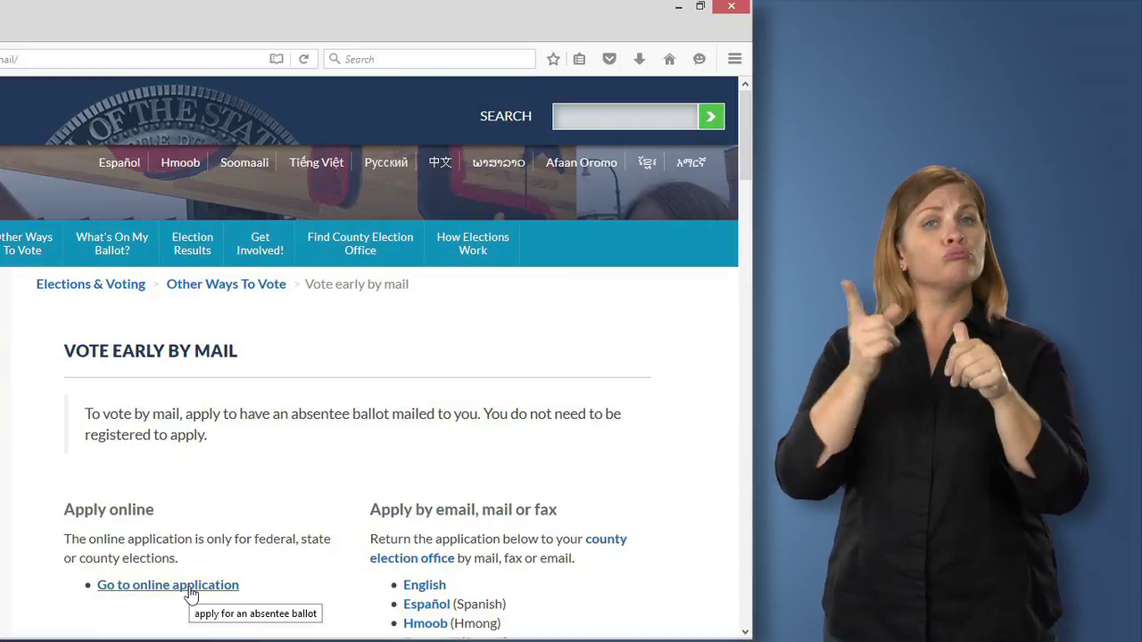
click(189, 594)
Step: Choose Hennepin as the county and MINNEAPOLIS, MN 55415 as the city, state and Zip
scroll(614, 159, down, 10)
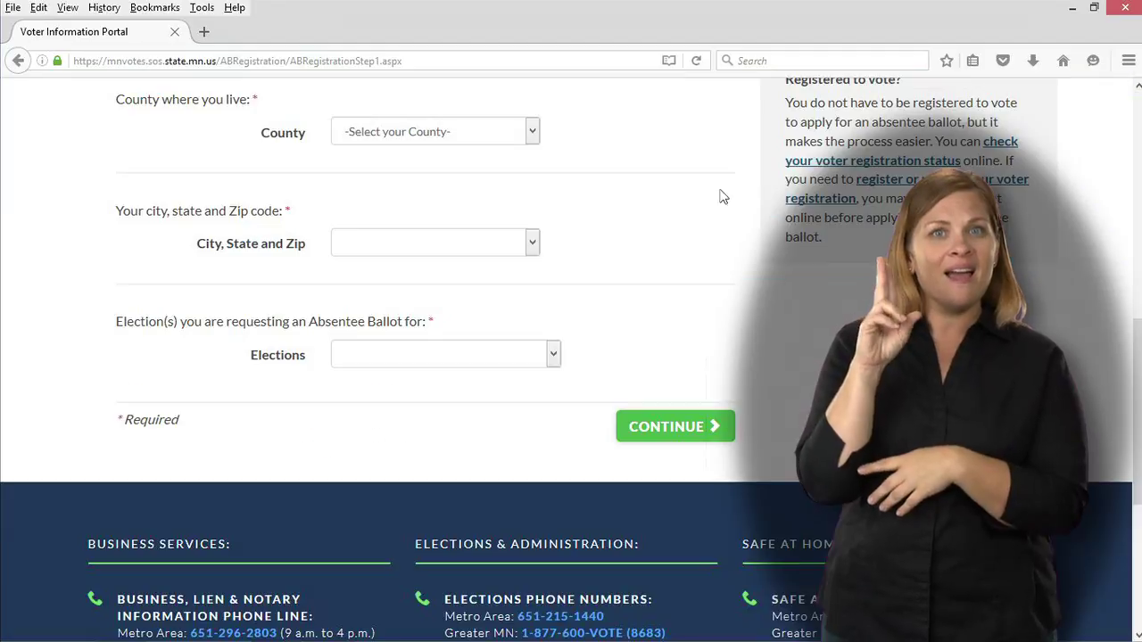
click(533, 131)
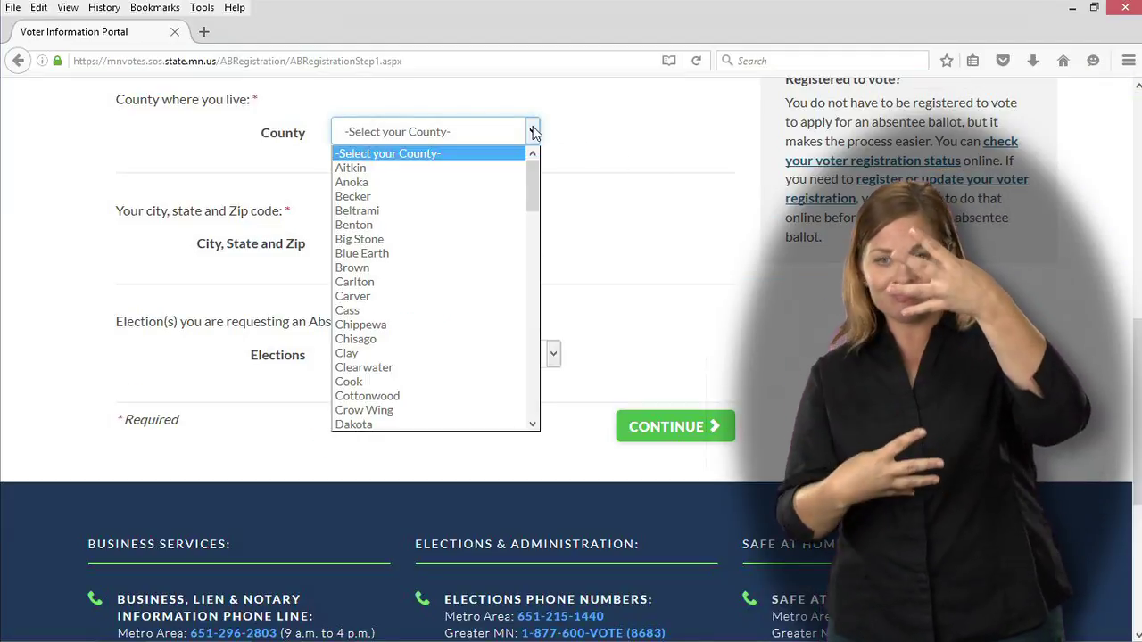
click(529, 207)
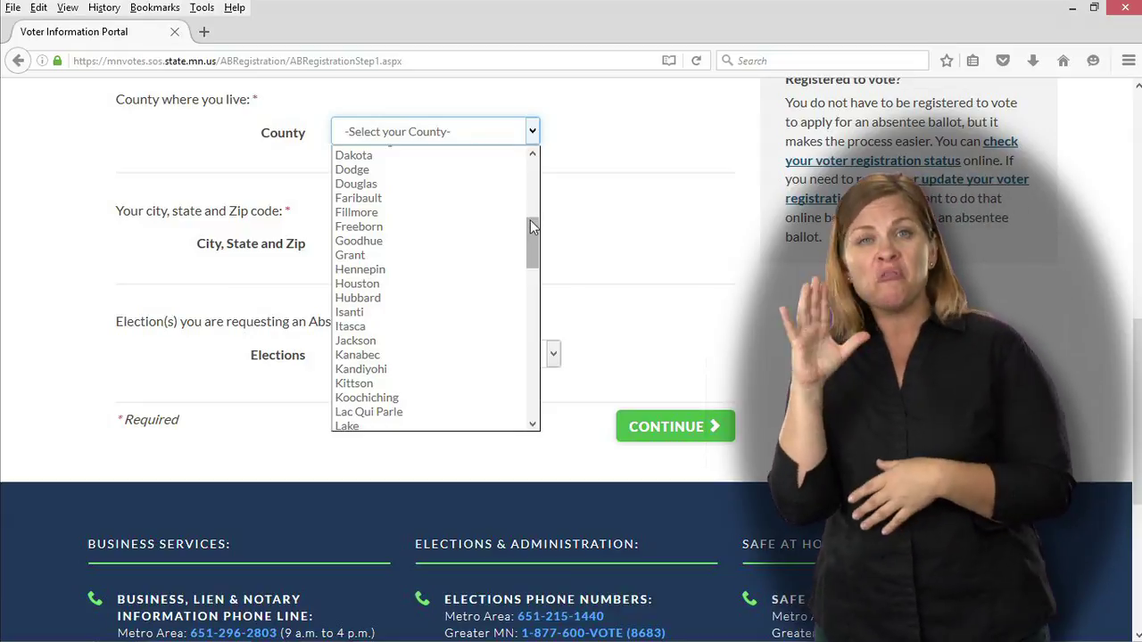
click(413, 270)
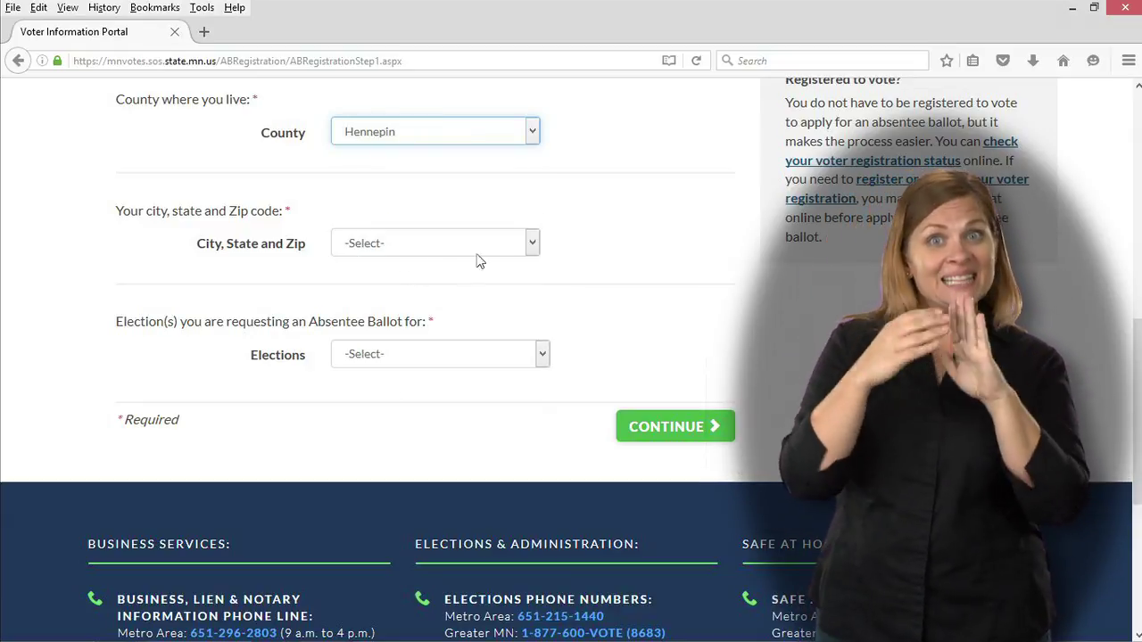
click(533, 245)
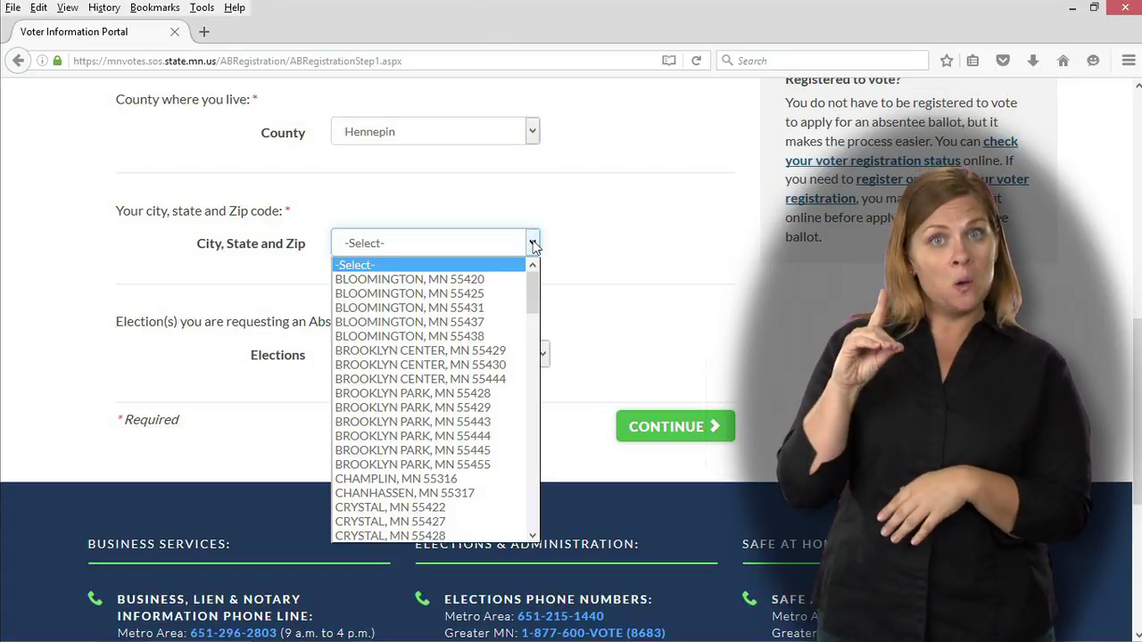
drag(532, 290, 530, 415)
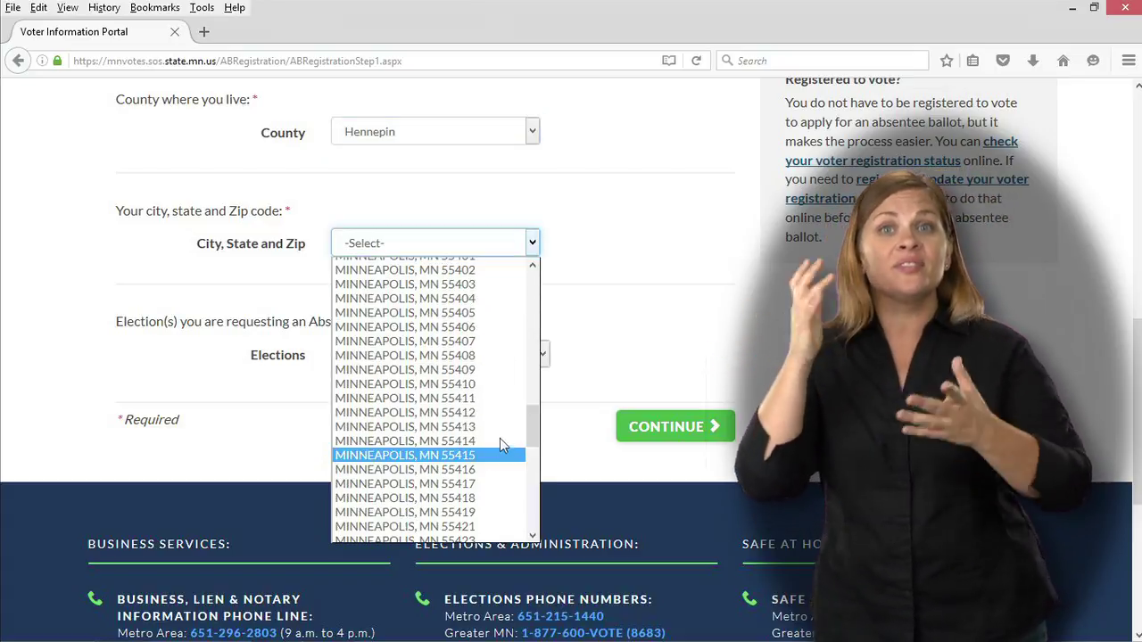
click(479, 456)
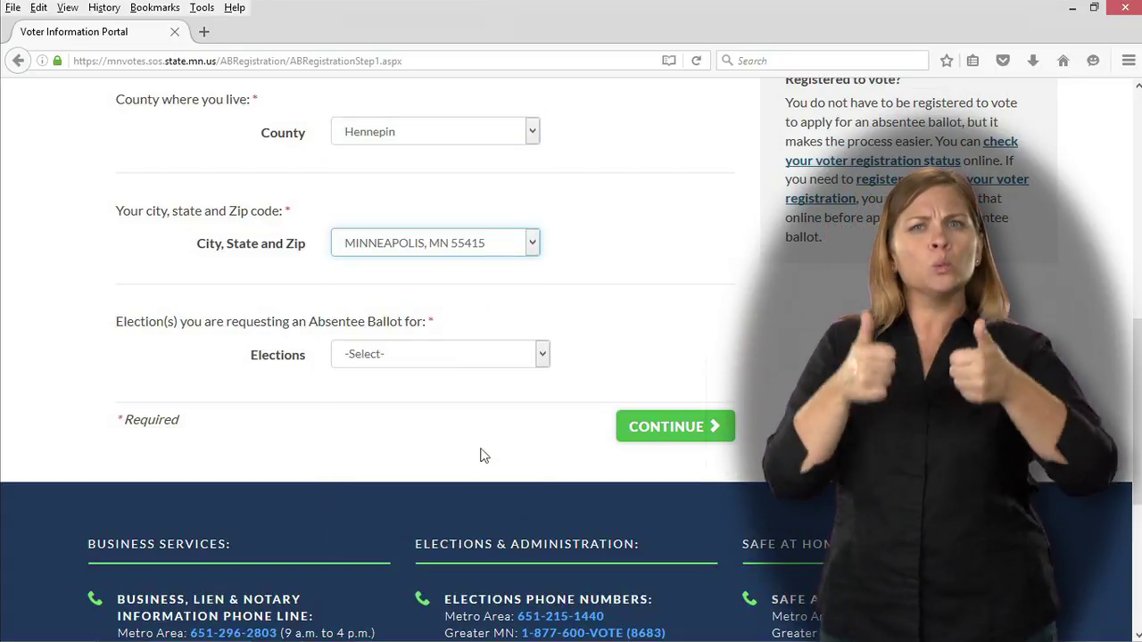
Step: Select the 11/08/2016 GENERAL ELECTION and continue to step 2 of the application
click(542, 355)
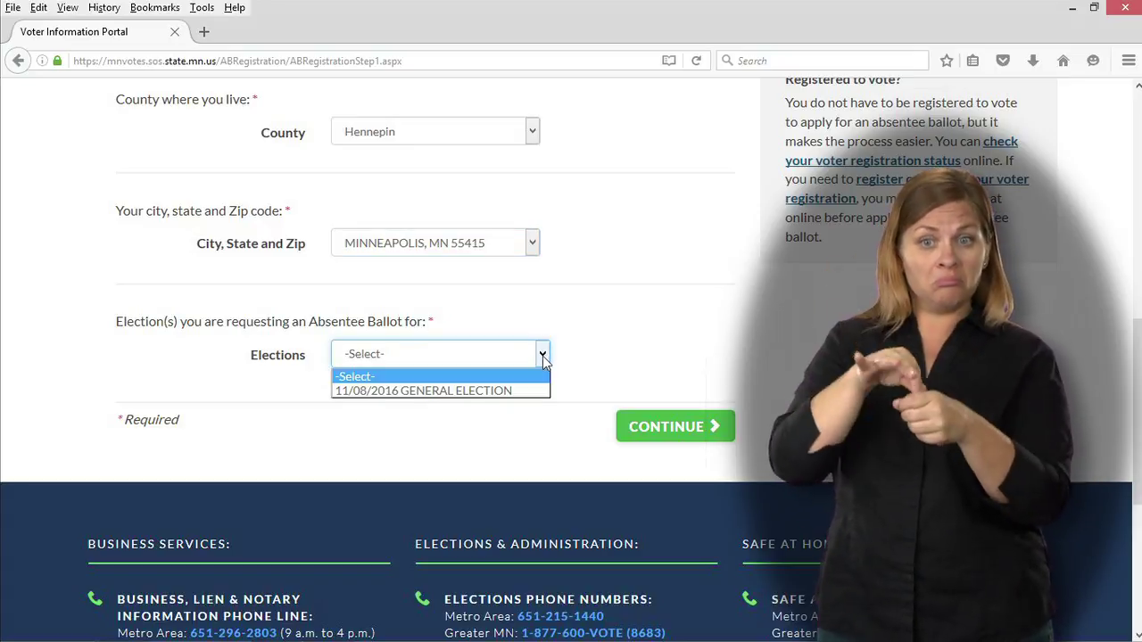
click(511, 391)
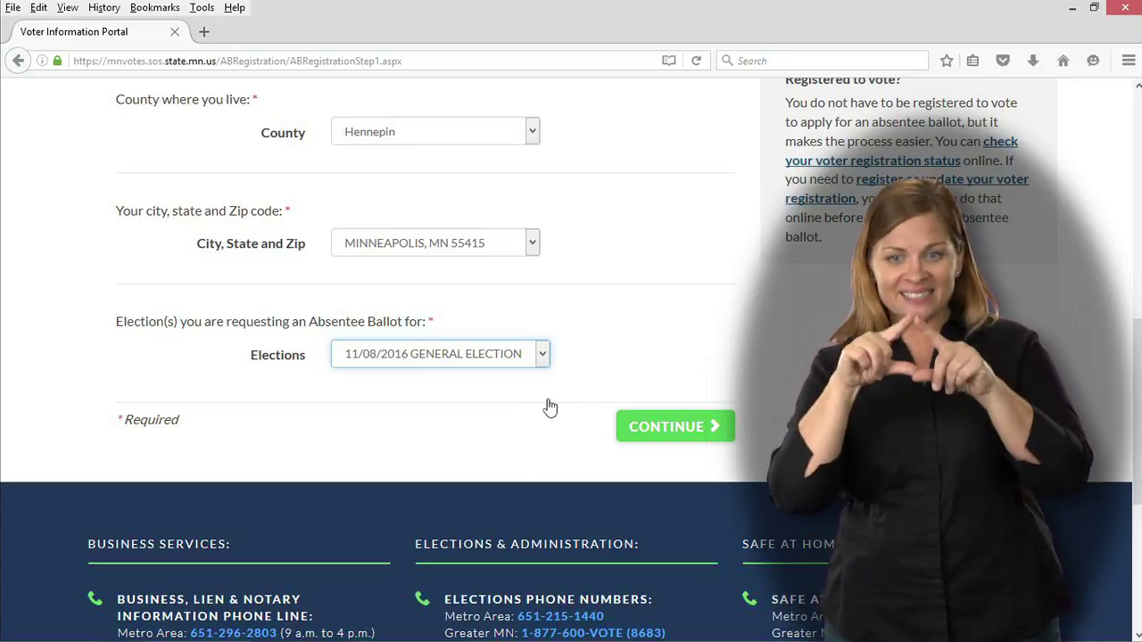
click(660, 429)
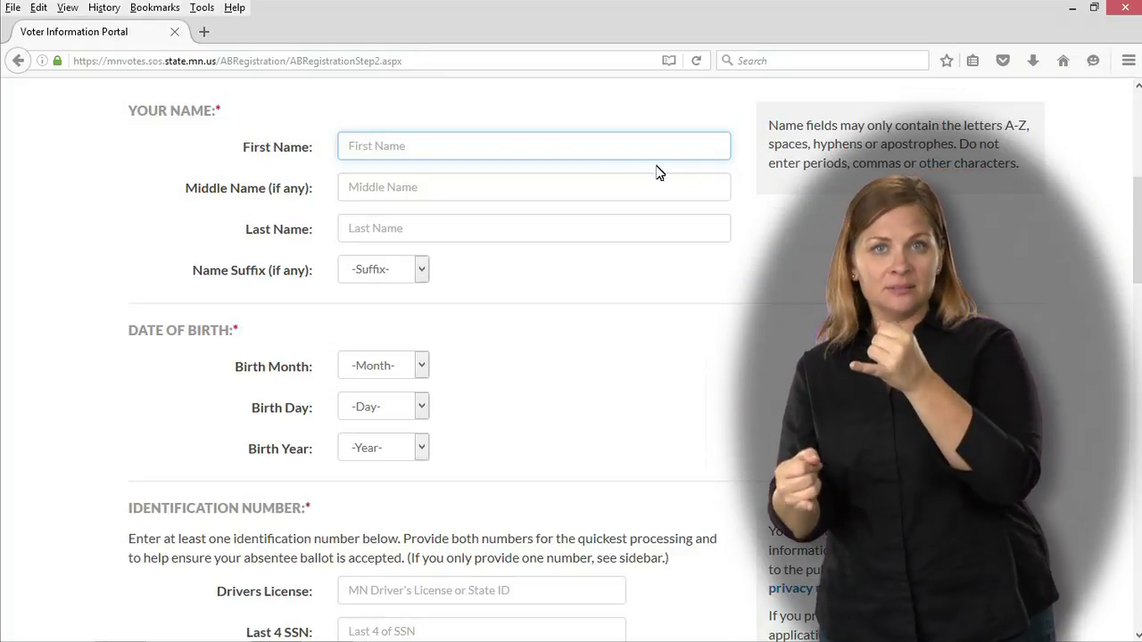
Step: Enter the applicant's first and last name
text(John)
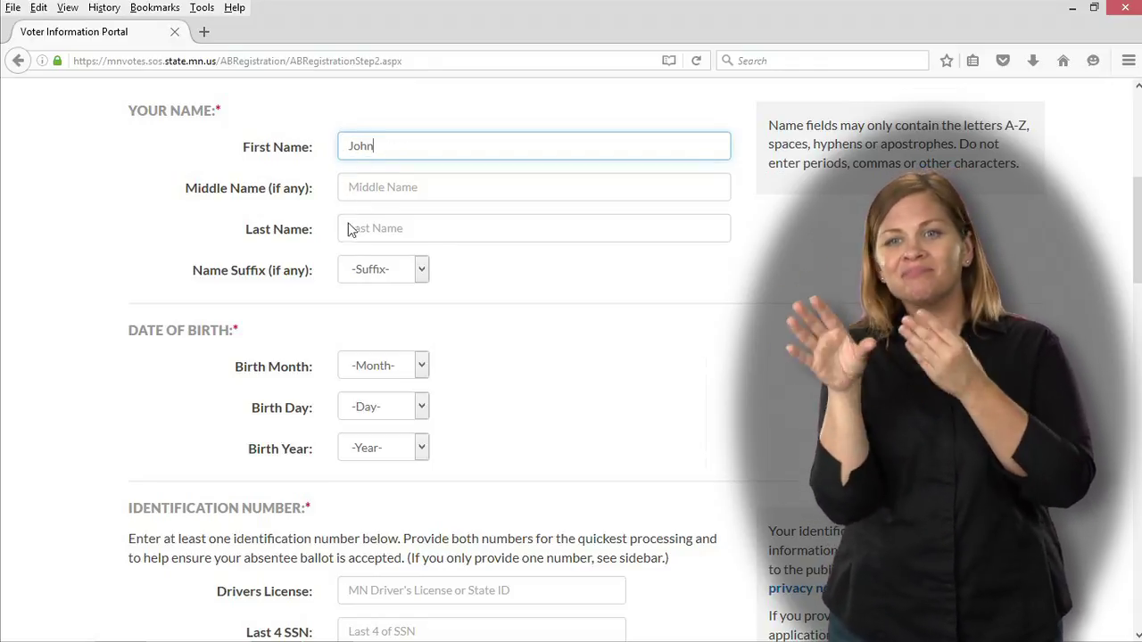
key(Tab)
key(Tab)
text(Doe)
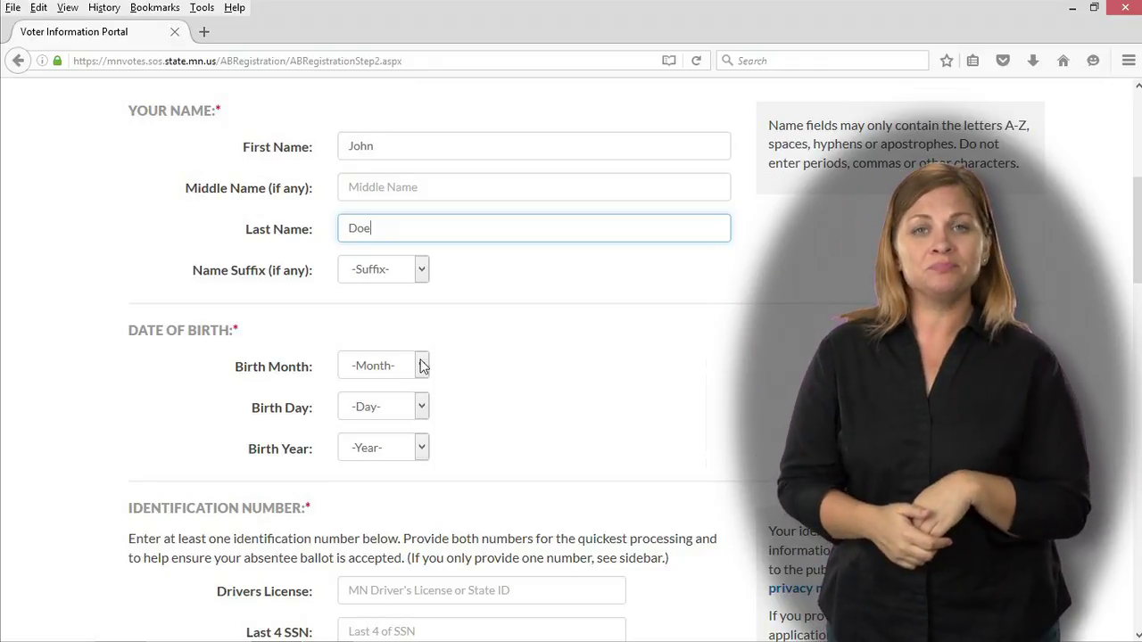
Step: Set the birth date to January 10, leaving the birth year blank
click(422, 365)
click(424, 407)
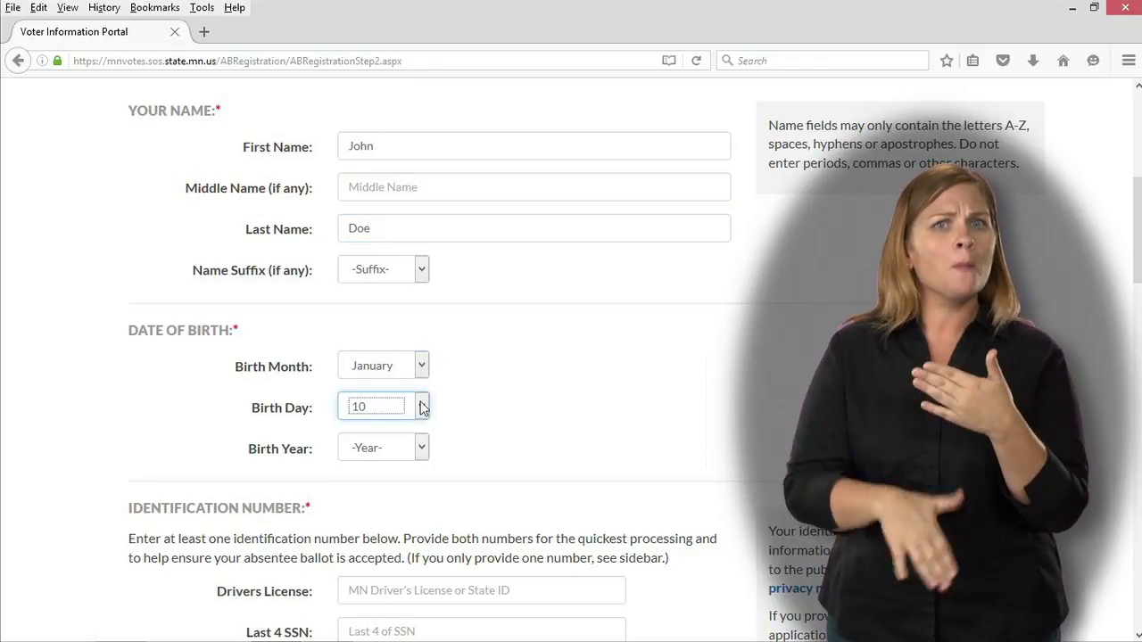
click(425, 449)
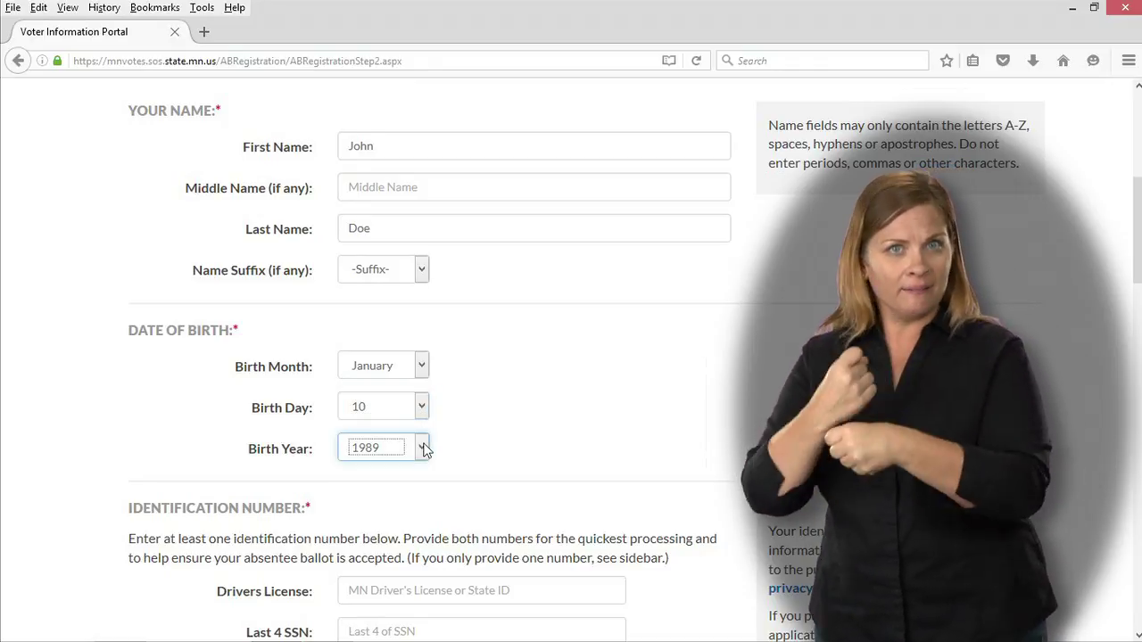
key(Down)
key(Down)
key(Down)
key(Home)
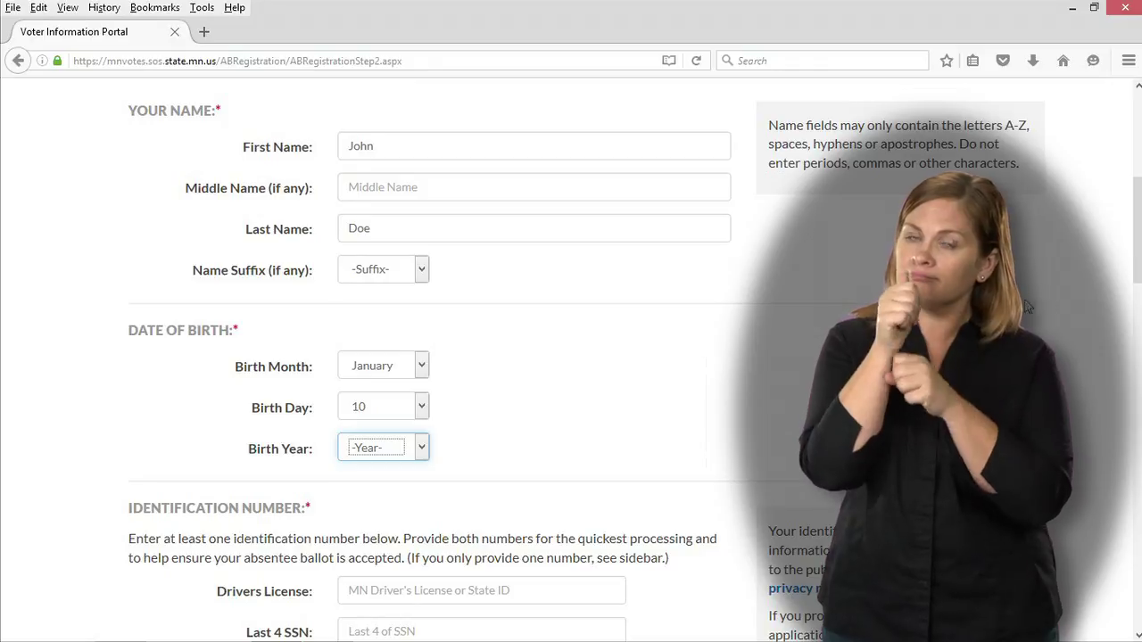
key(Tab)
key(Tab)
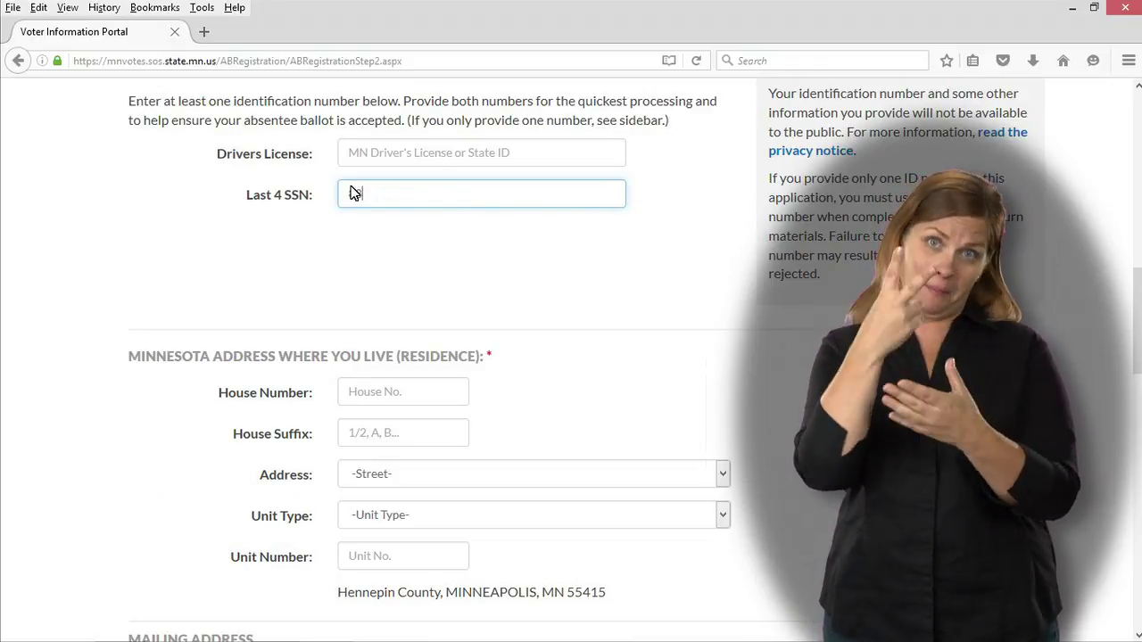
Step: Enter the last four SSN digits and the residence house number
text(8888)
key(Tab)
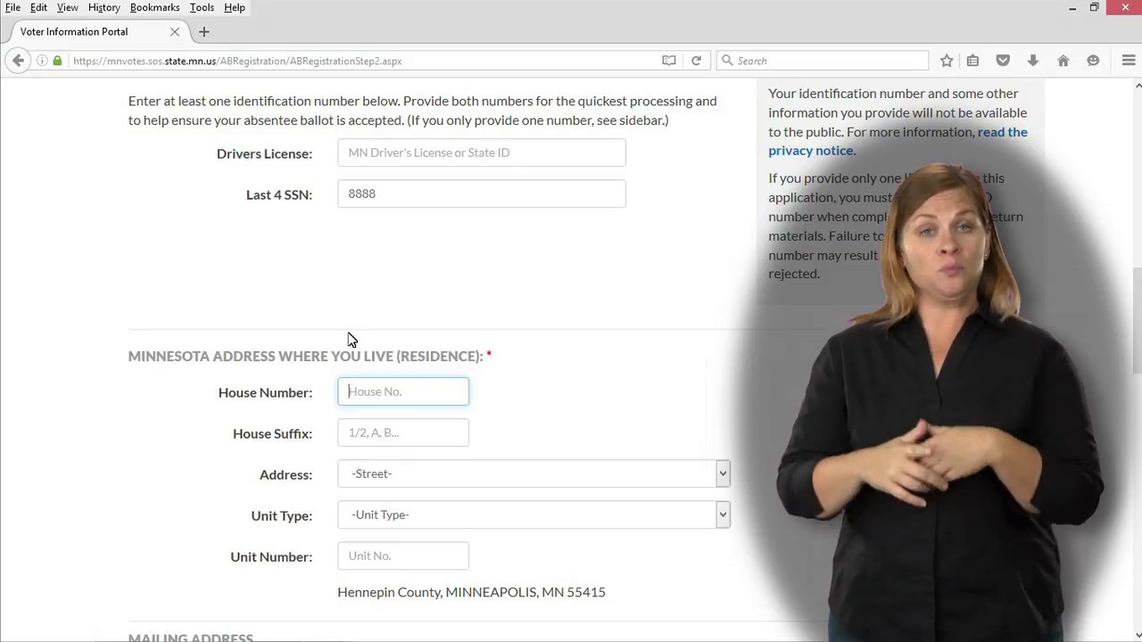
text(215)
key(Tab)
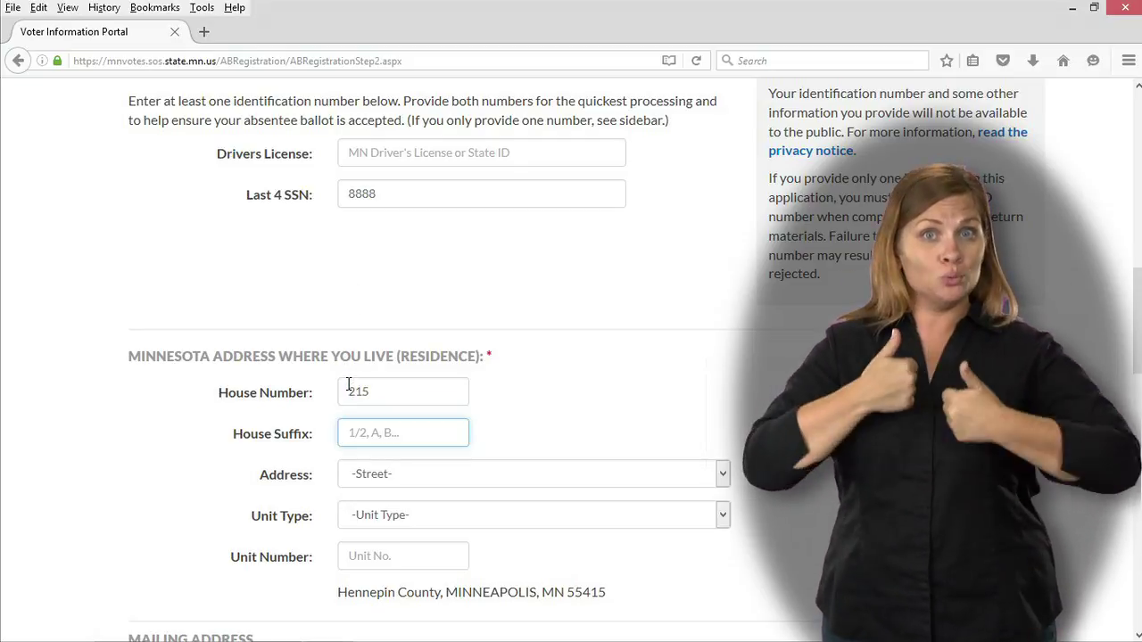
key(Tab)
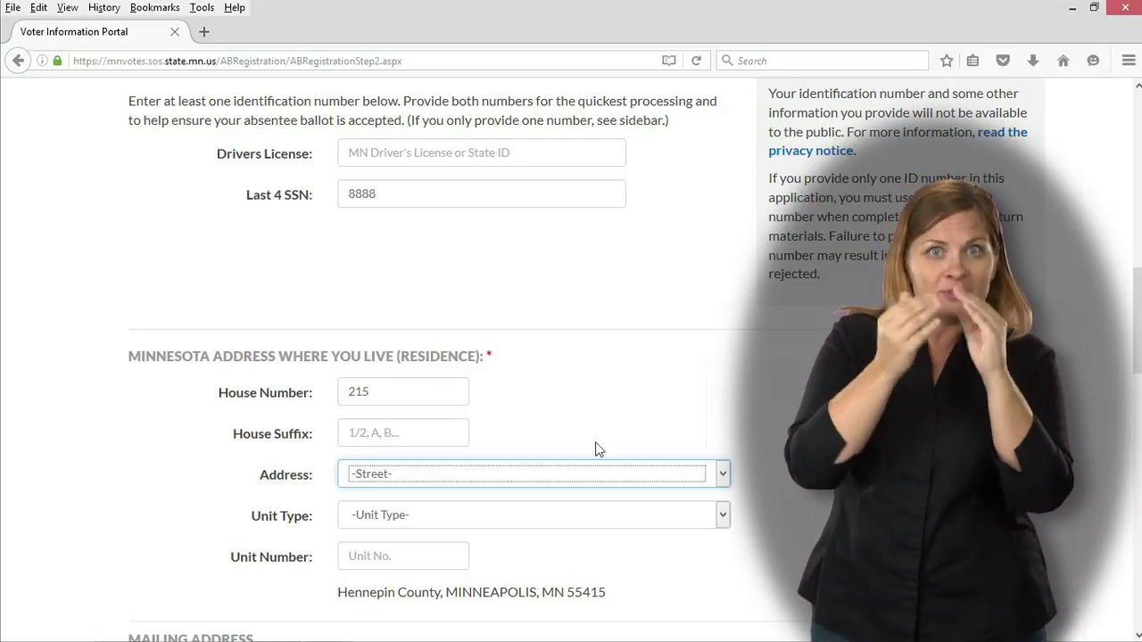
Step: Choose the residence street, set unit type to APT, and enter the unit number
click(722, 475)
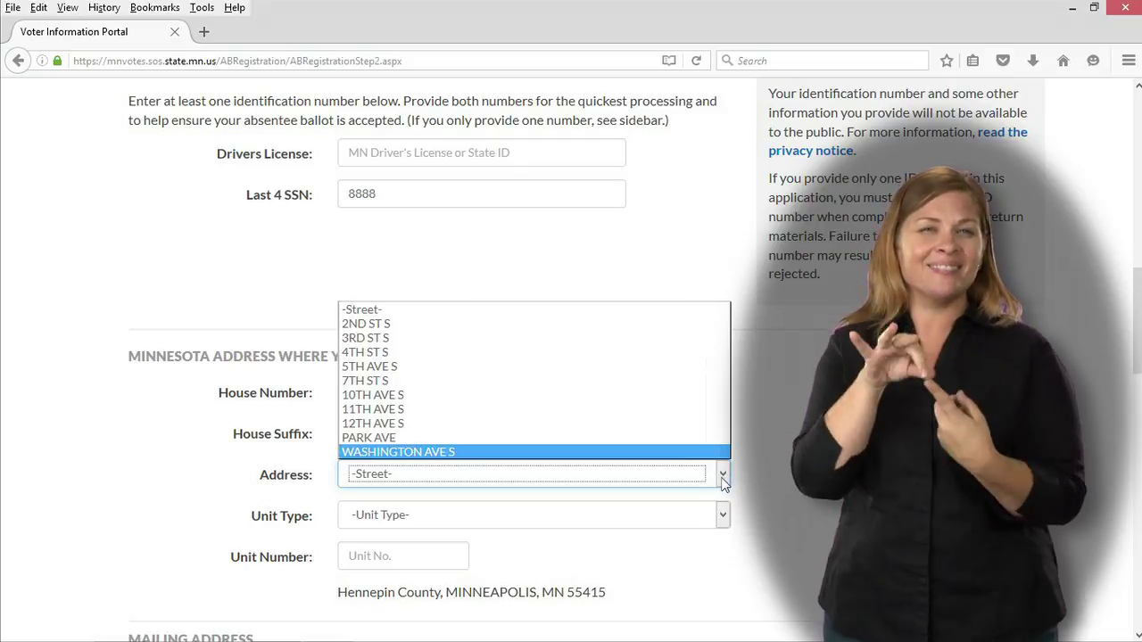
click(582, 393)
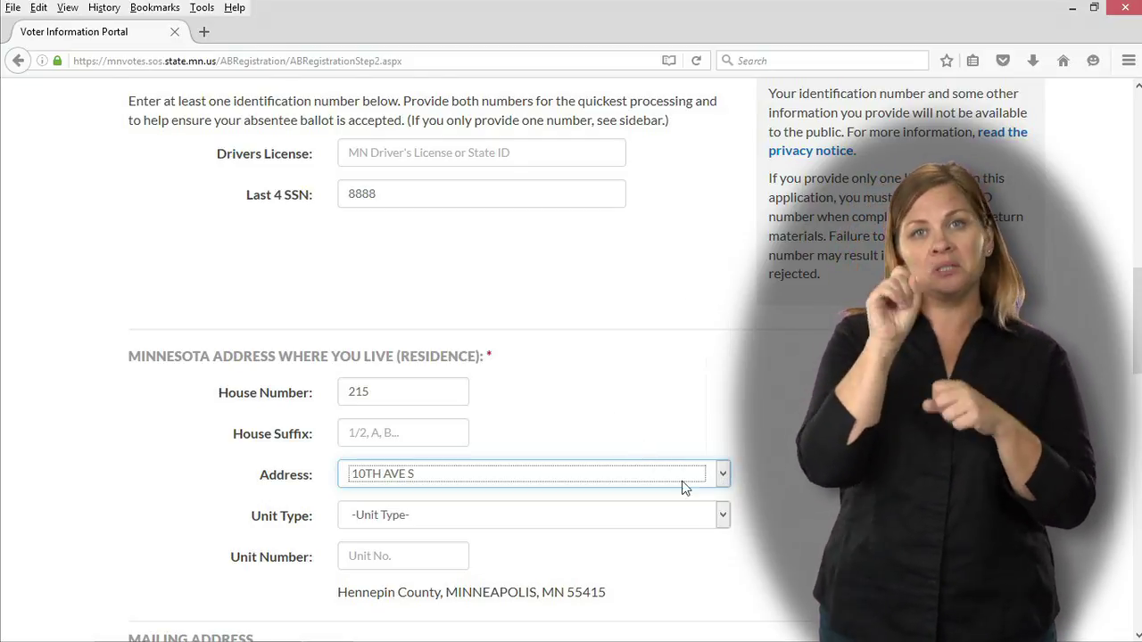
click(722, 518)
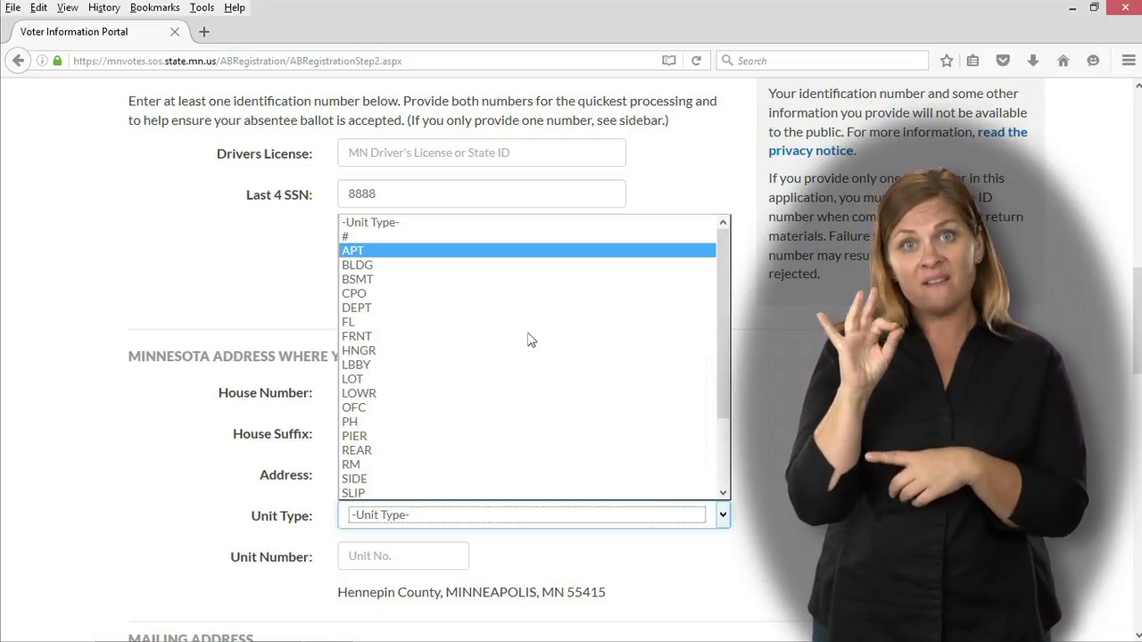
click(443, 252)
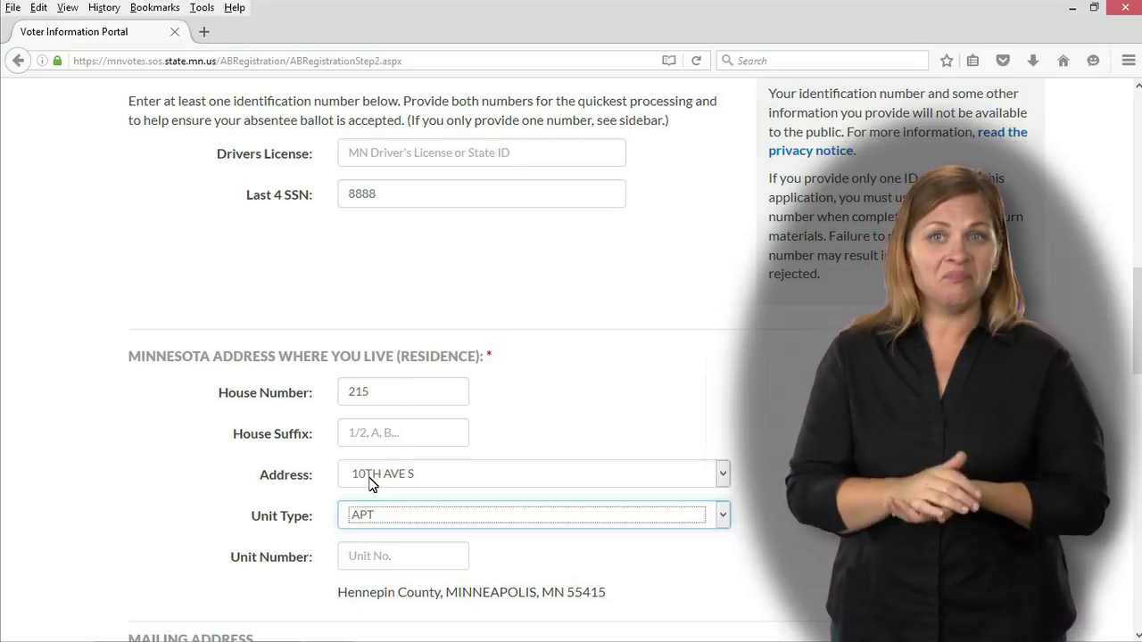
click(348, 558)
text(103)
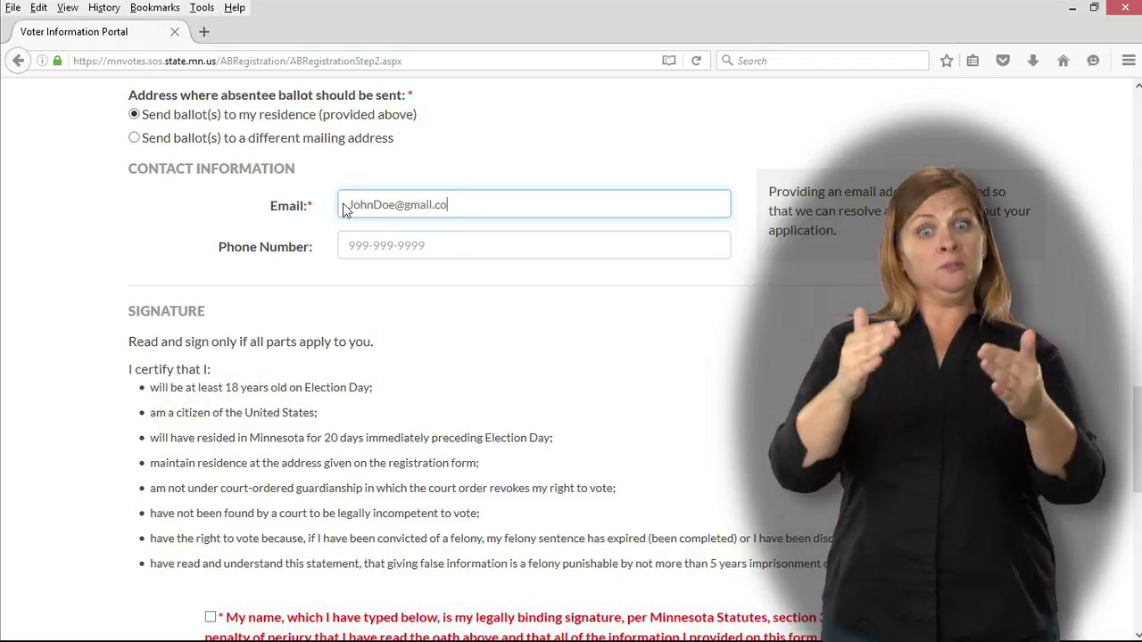
Step: Erase the e-mail address so the contact Email field is empty
key(ctrl+a)
key(BackSpace)
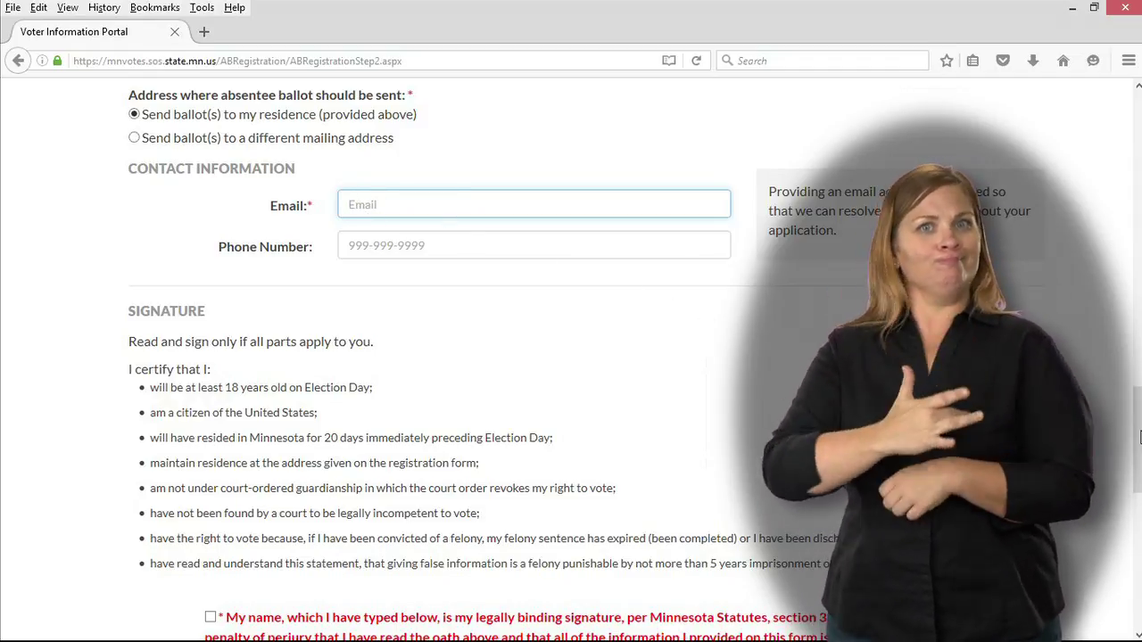
scroll(1139, 437, down, 3)
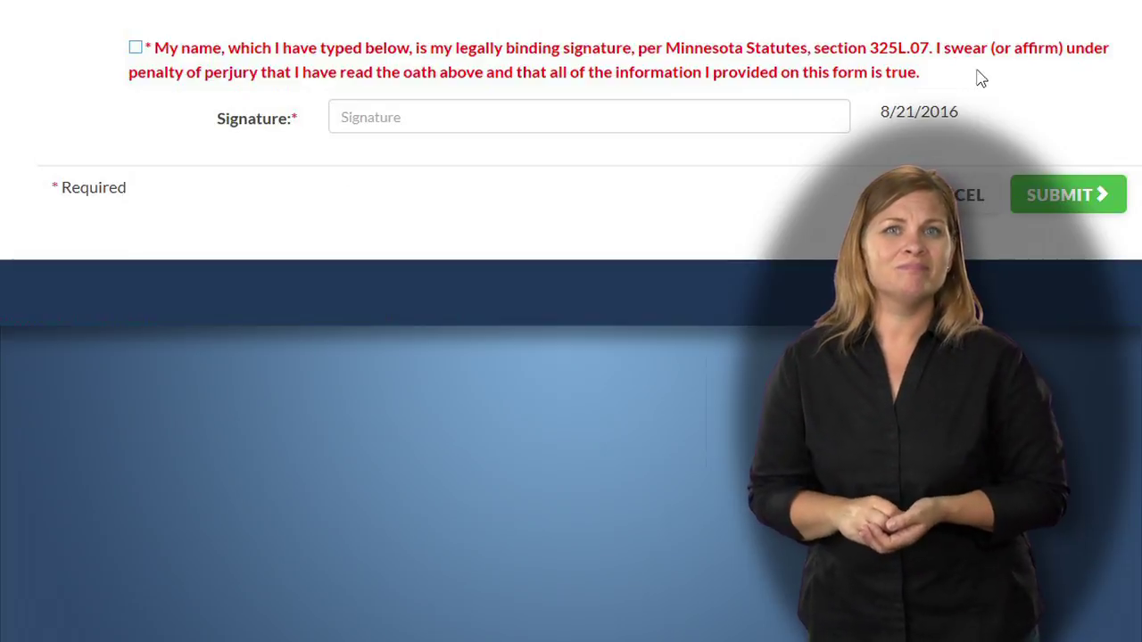
Step: Tick the signature oath checkbox and type the applicant's name as the signature
click(135, 49)
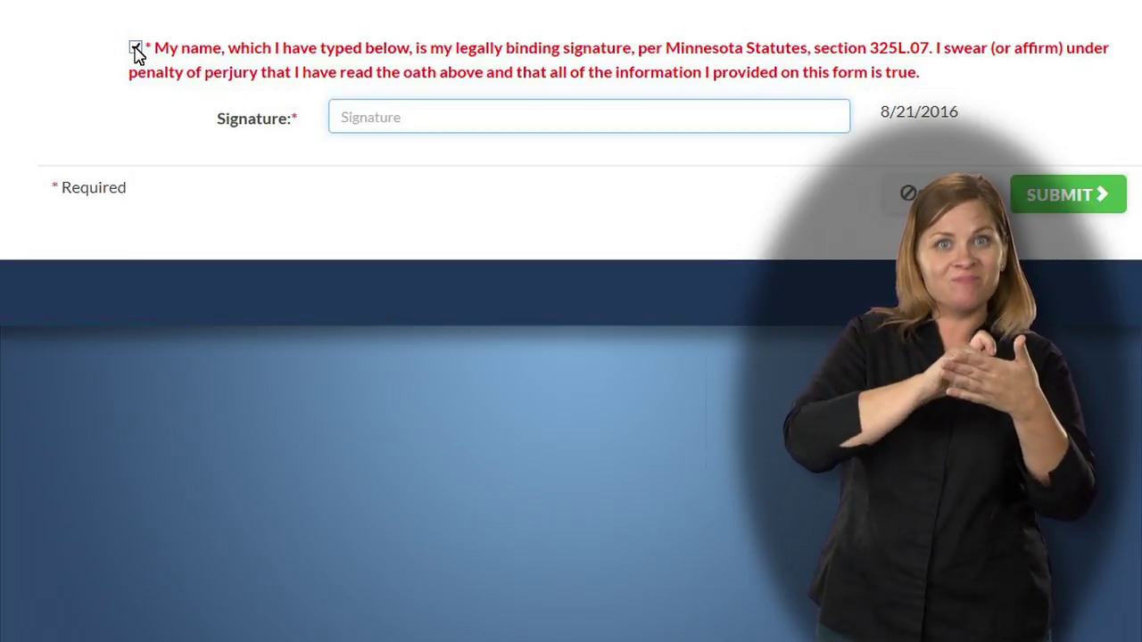
text(John Doe)
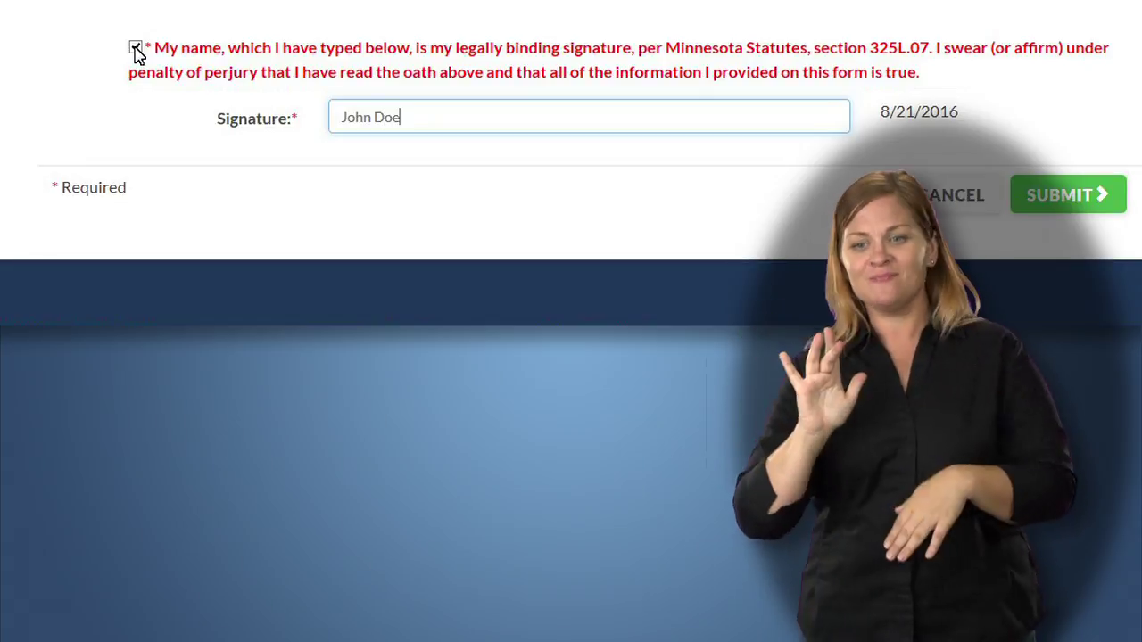
click(1067, 194)
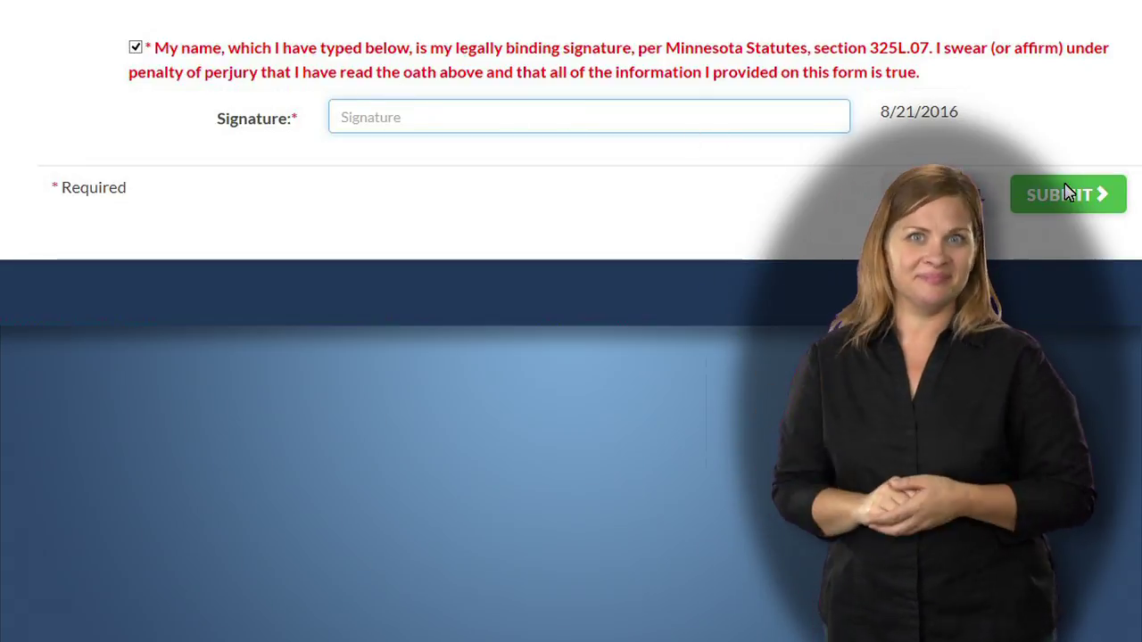